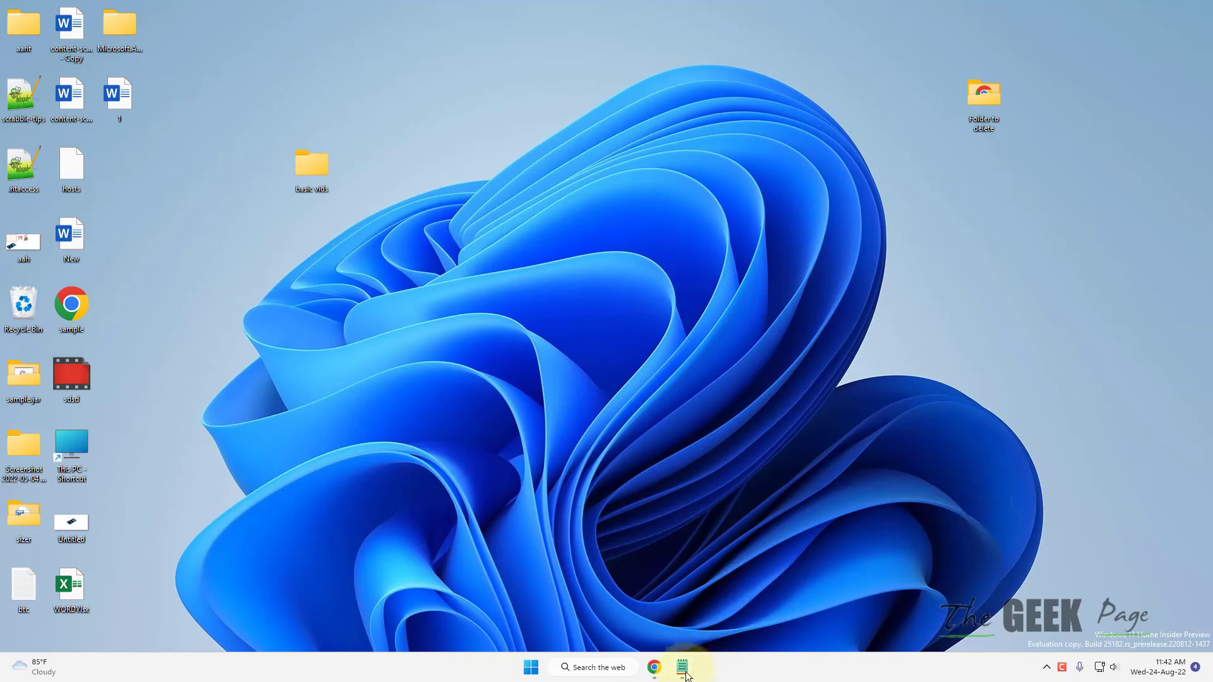
Check the Notepad note about the missing Bluetooth toggle, minimize it, and launch Services.
click(682, 668)
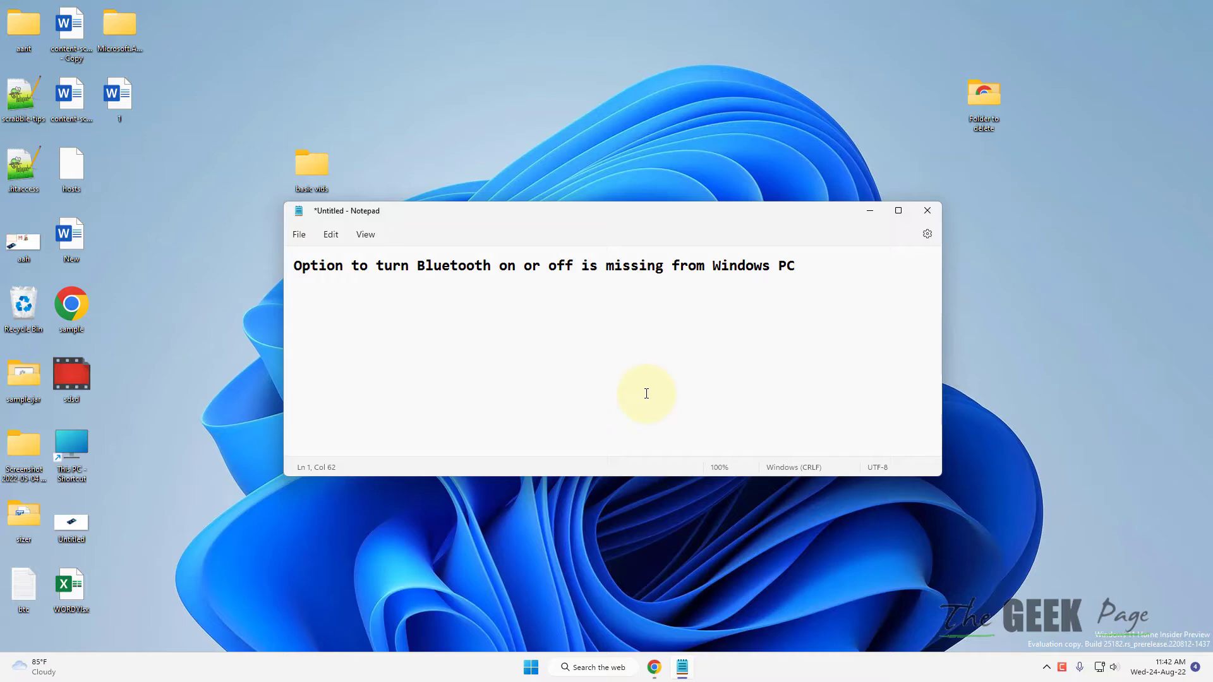
click(869, 210)
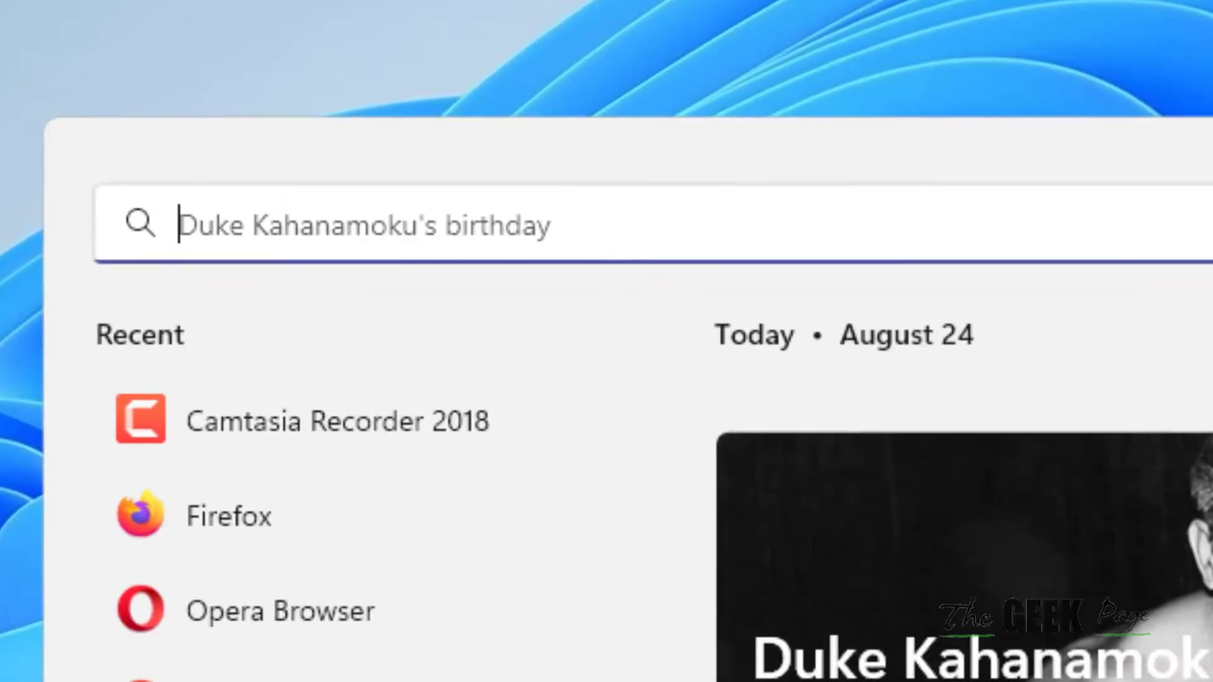
text(serv)
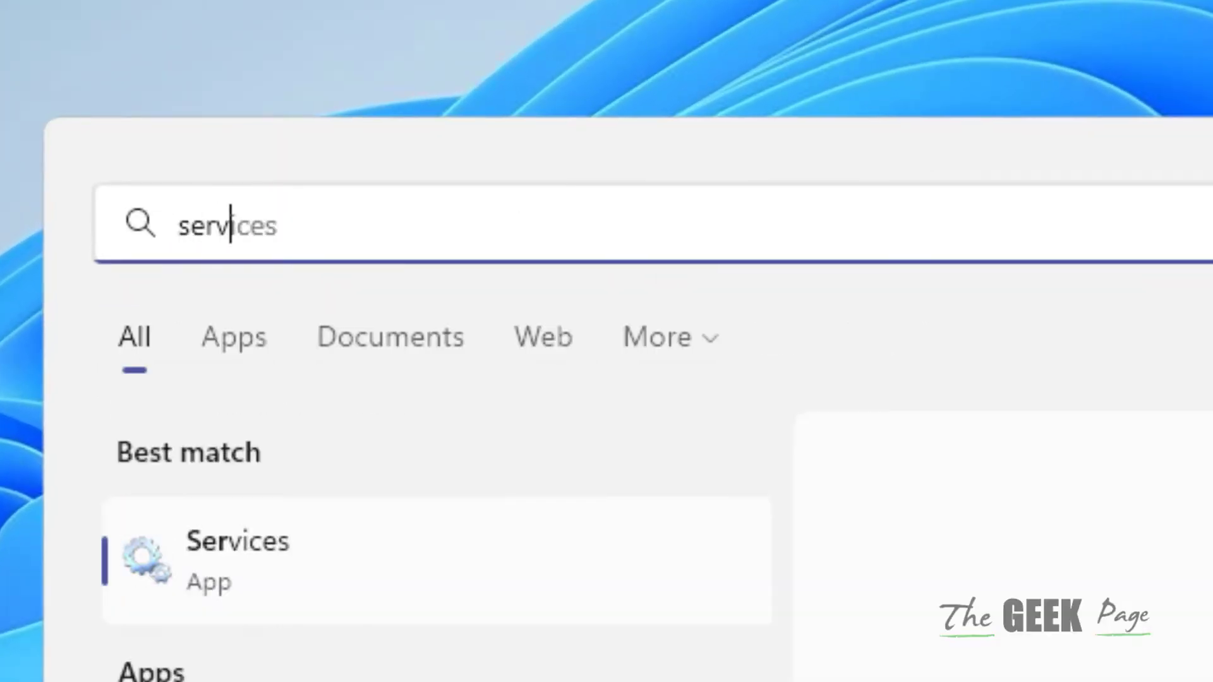
text(ices)
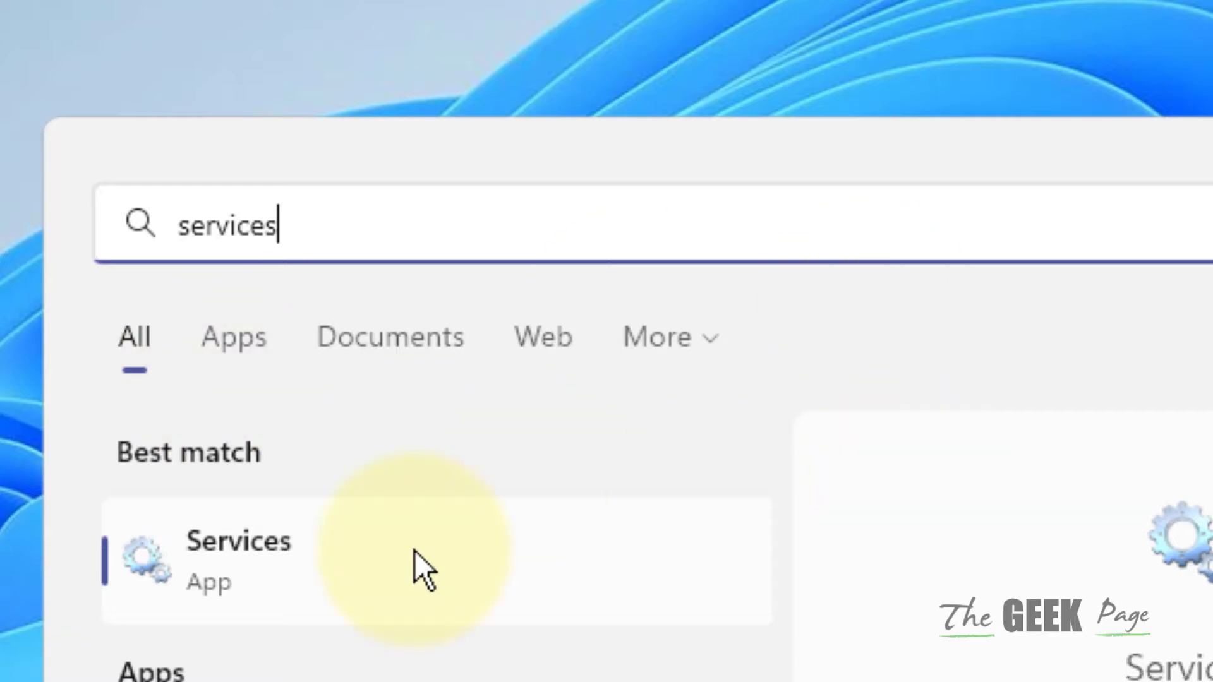
click(346, 573)
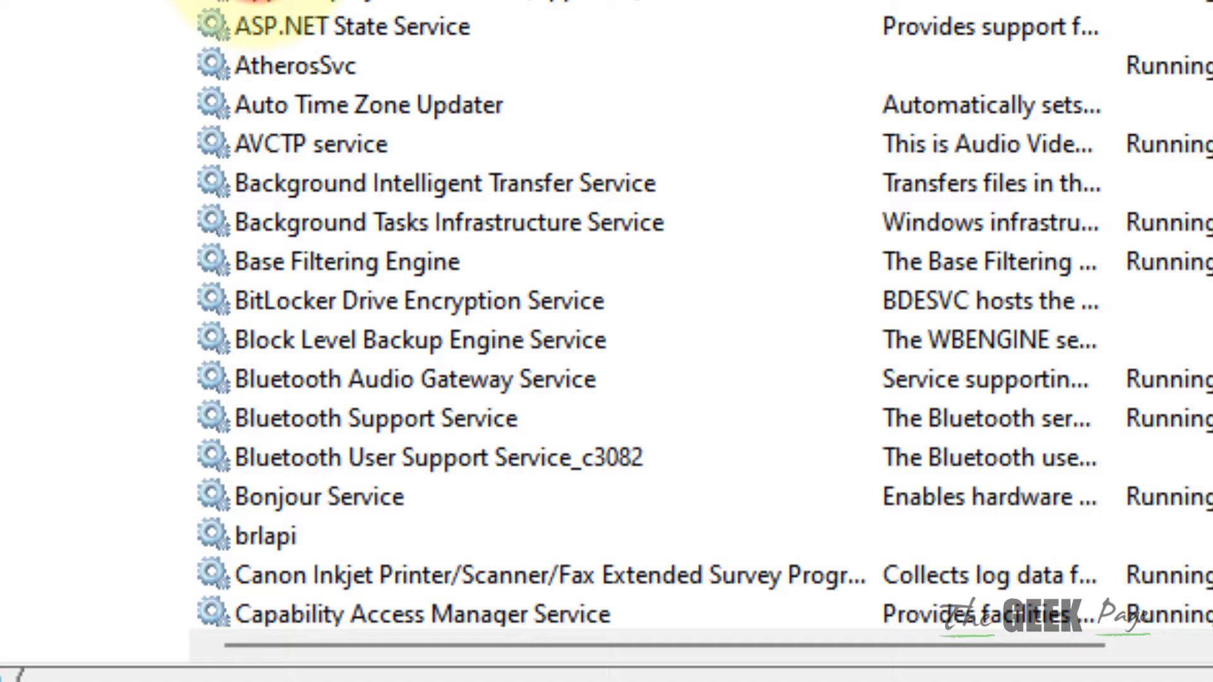
text(blu)
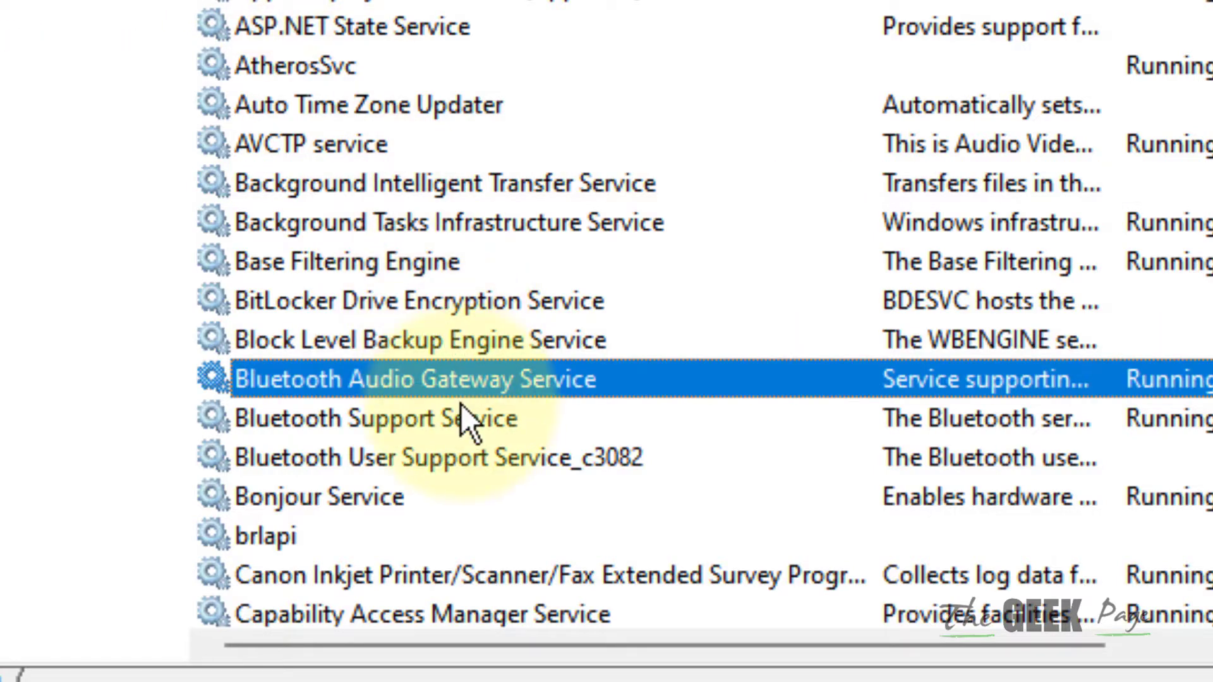
Restart Bluetooth Support Service from its context menu, then dismiss the reopened menu.
click(436, 418)
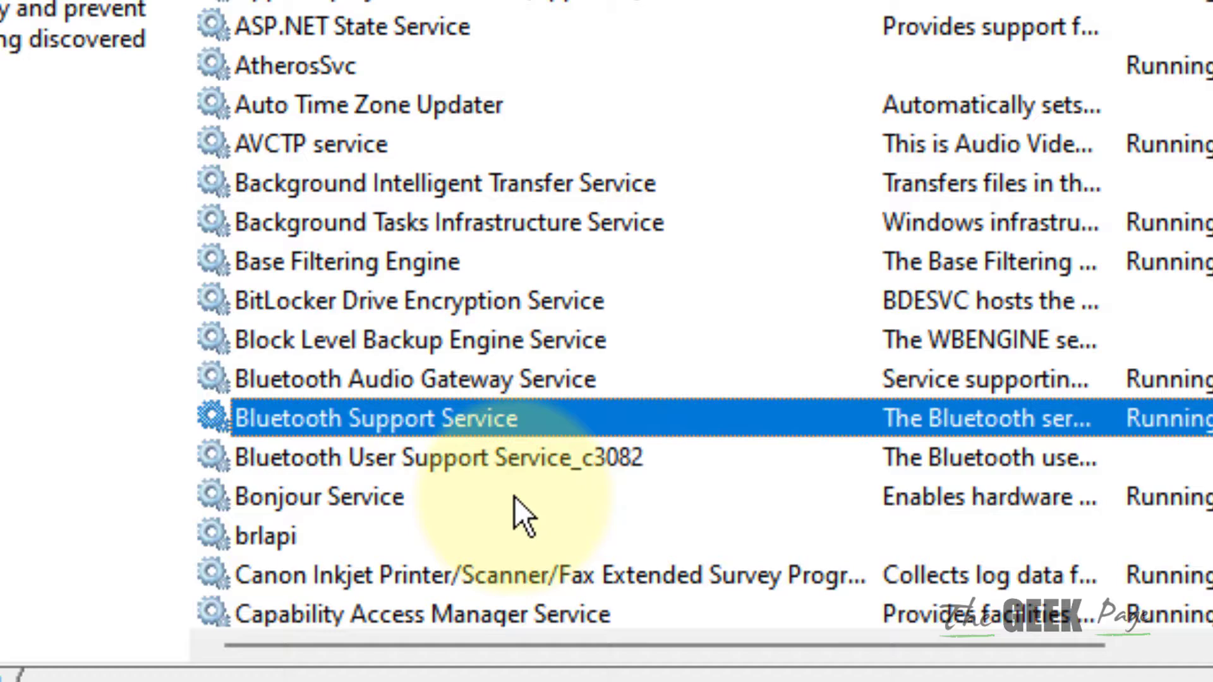
right_click(535, 427)
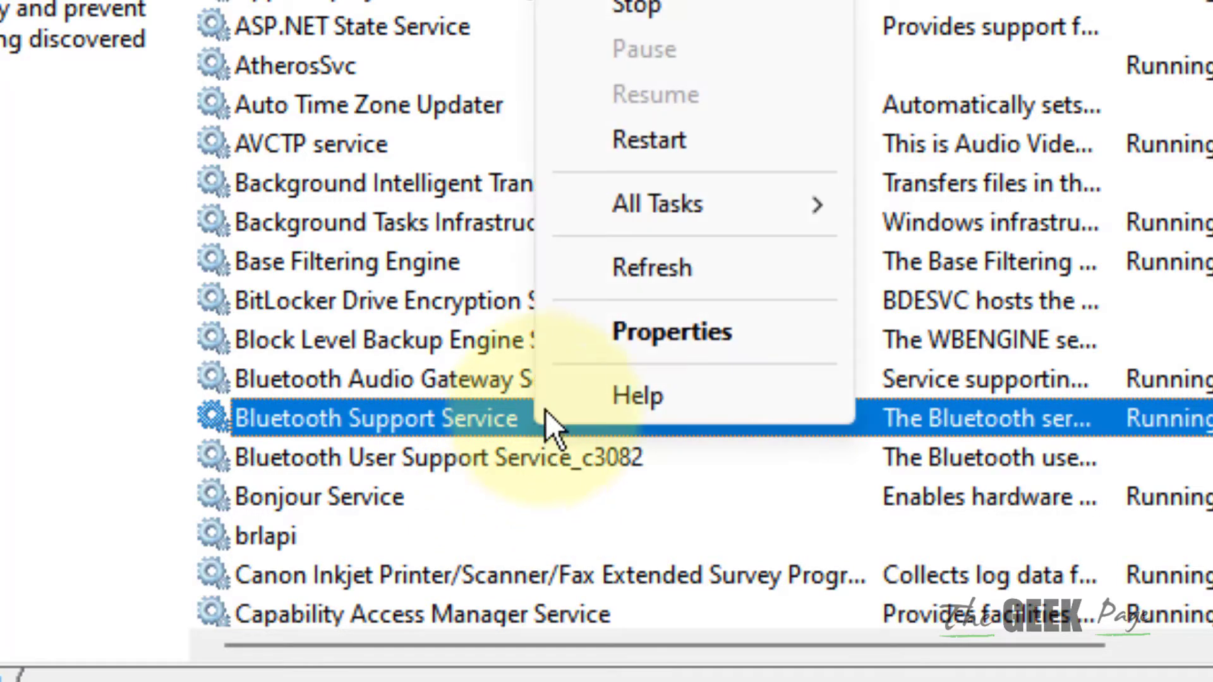
click(651, 141)
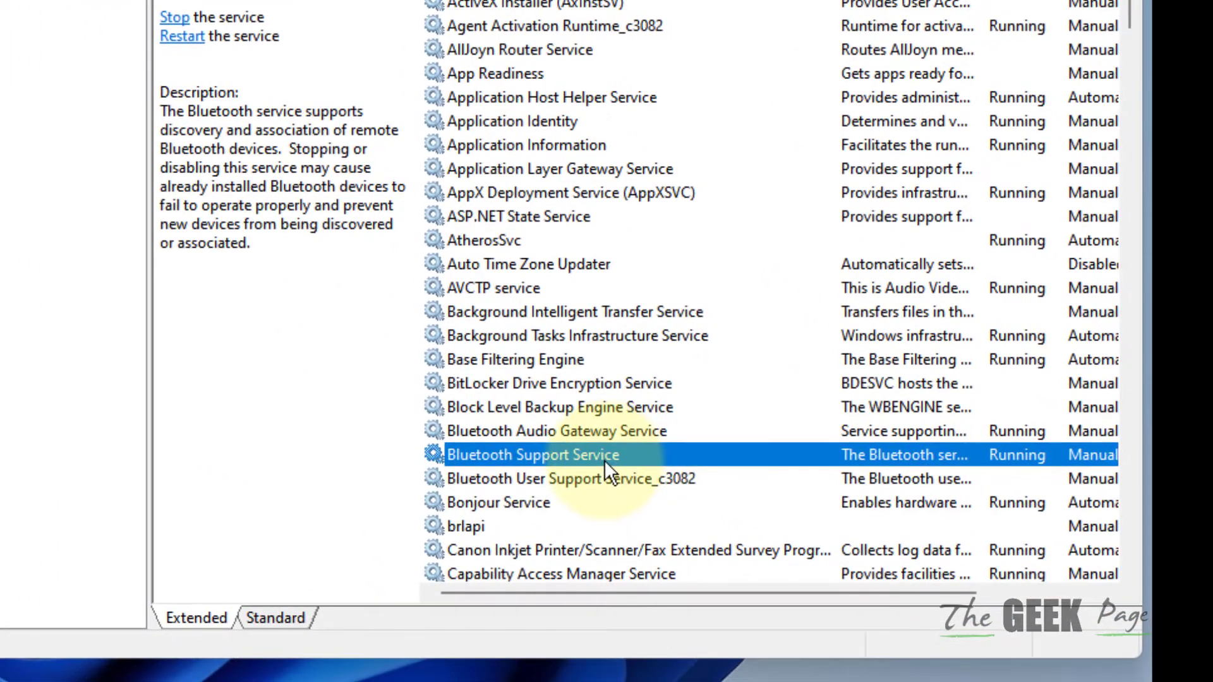
right_click(604, 460)
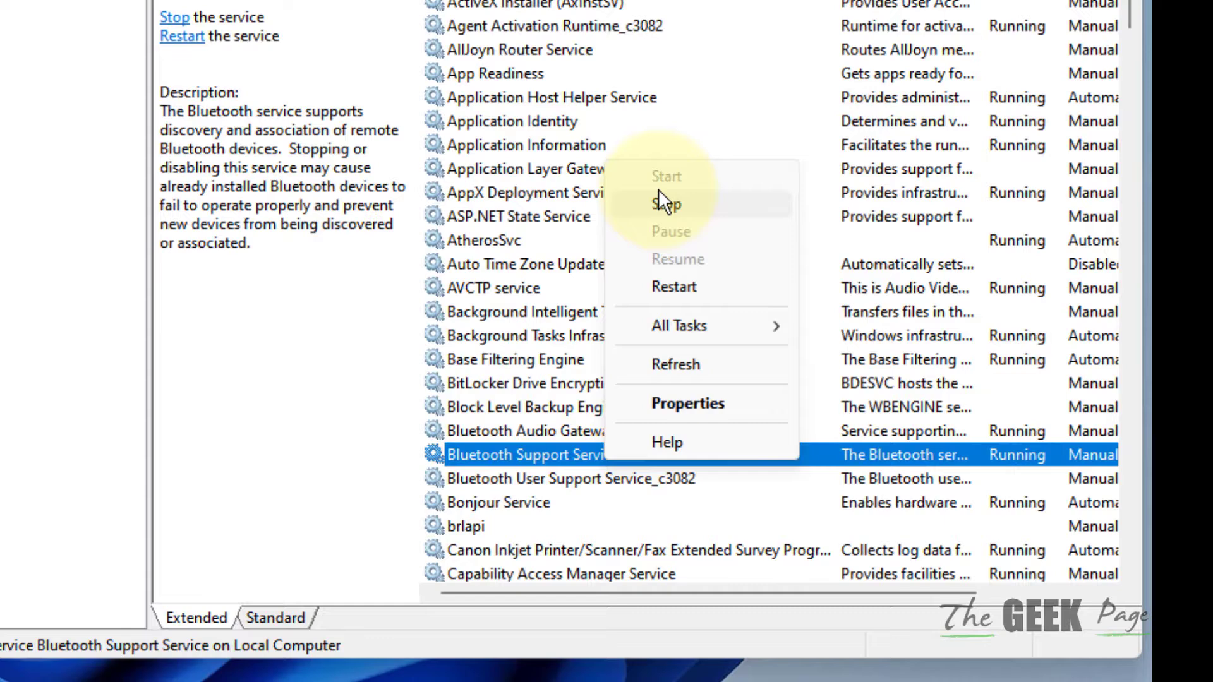
click(533, 447)
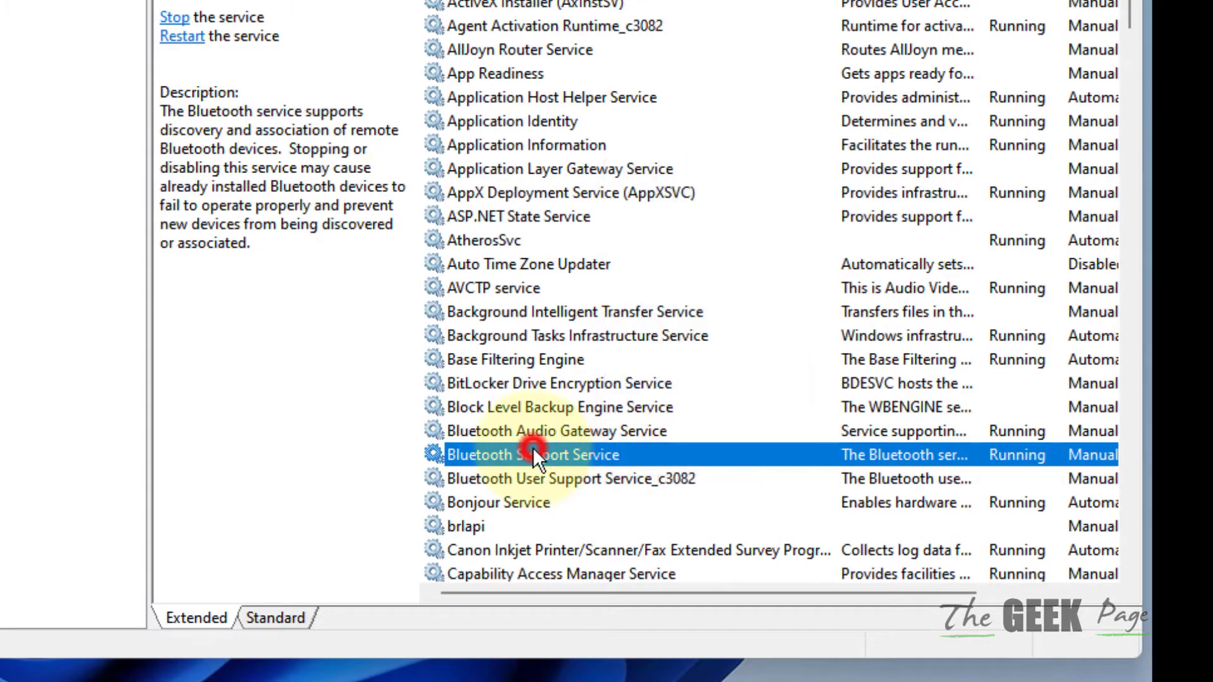
Set Bluetooth Support Service startup type to Automatic, then open File Explorer with Win+E.
double_click(533, 448)
click(468, 238)
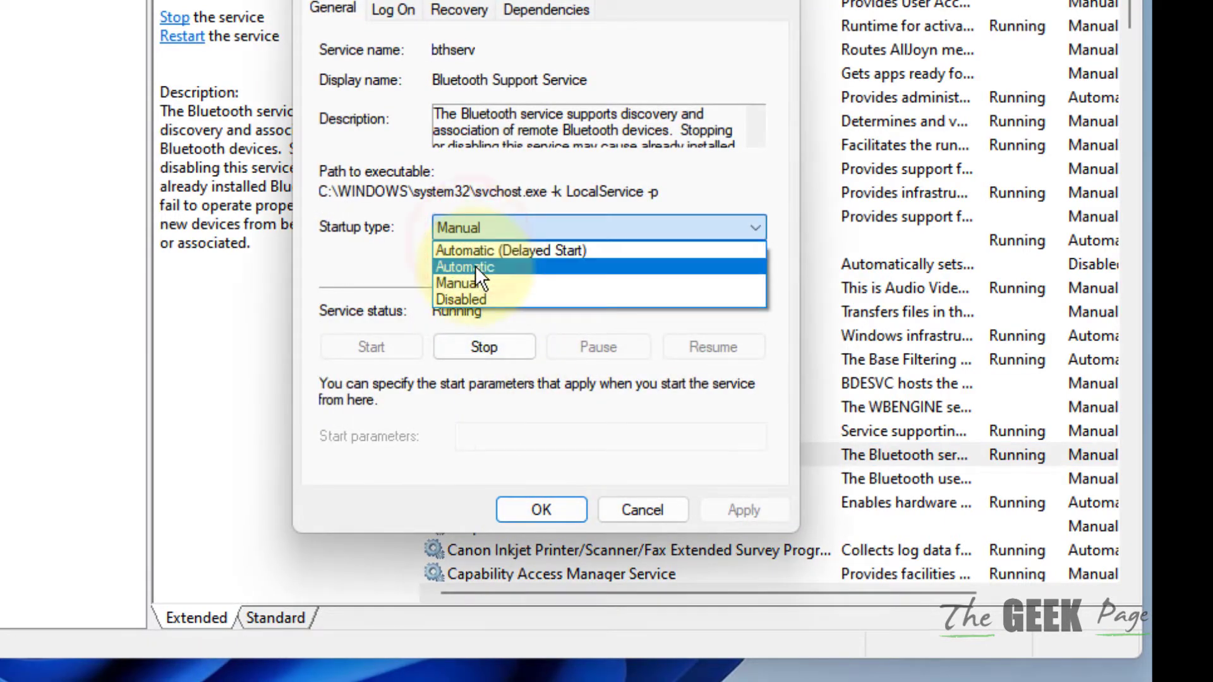
click(475, 265)
click(726, 506)
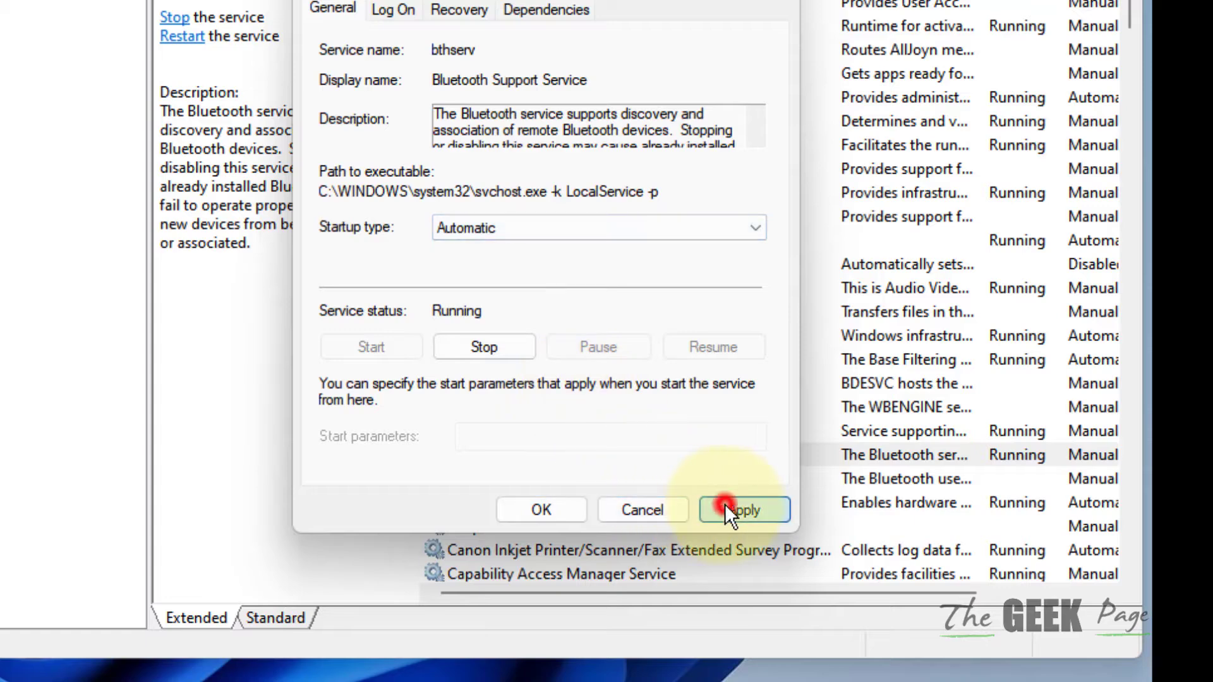
click(549, 507)
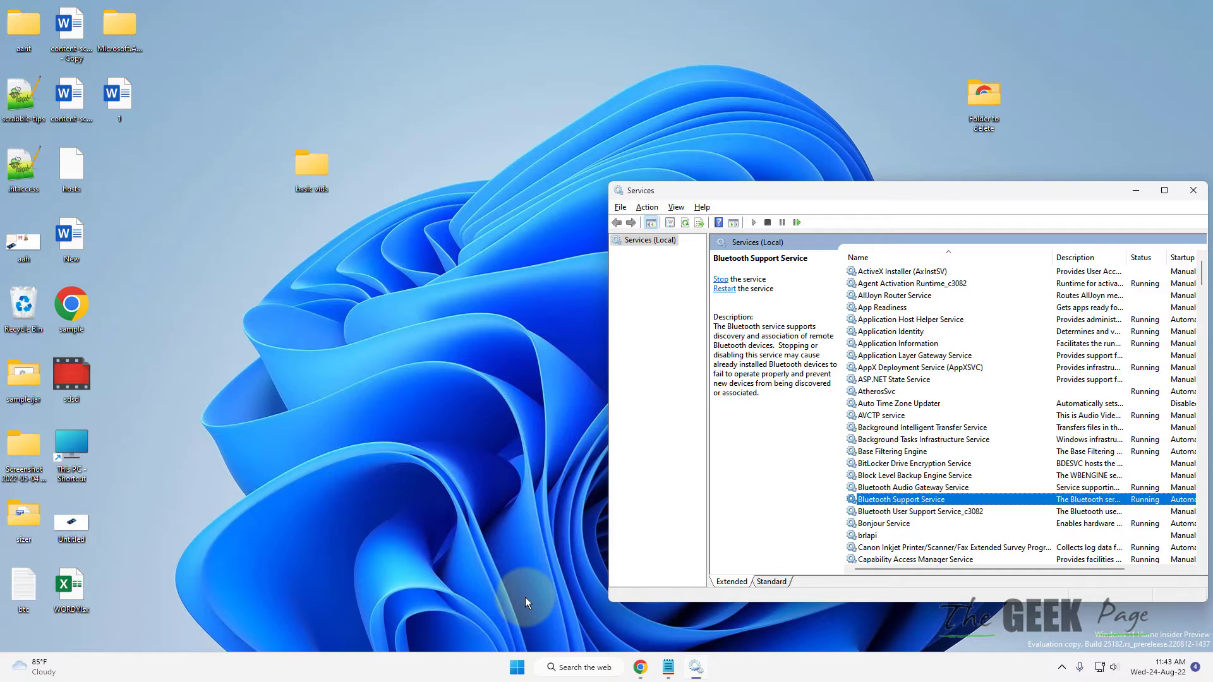
click(507, 562)
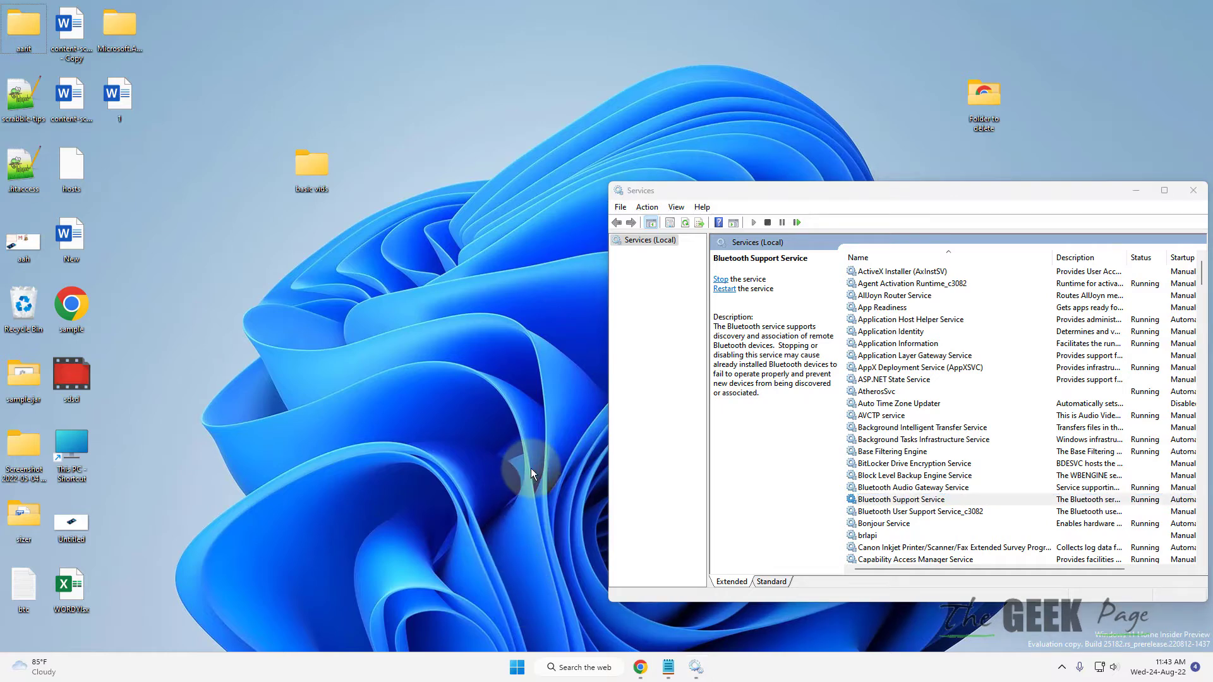
key(super+e)
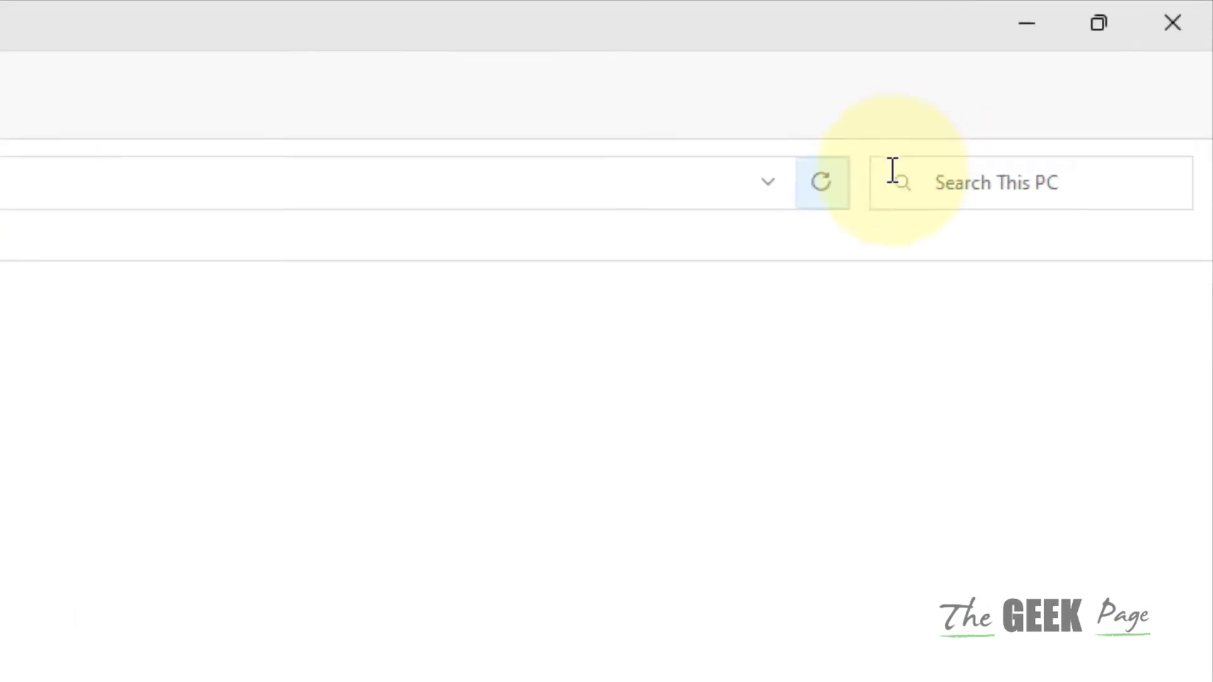
Run a This PC search for 'fsquirt'.
click(895, 175)
text(f)
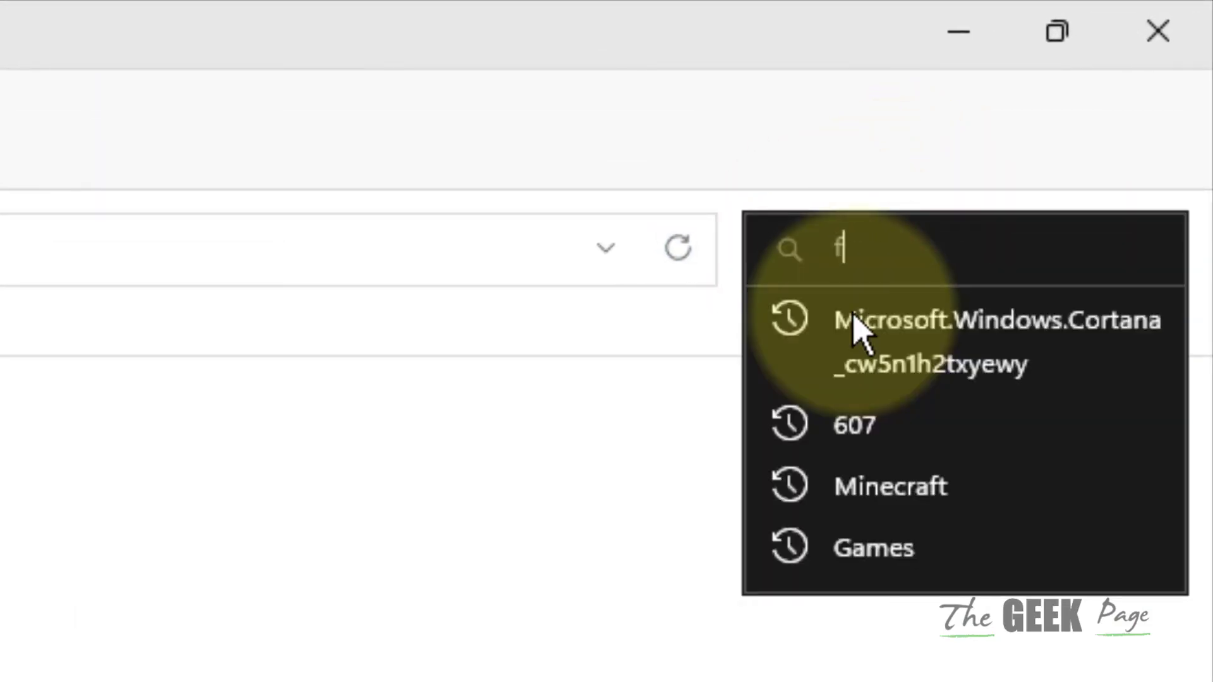
text(squirt)
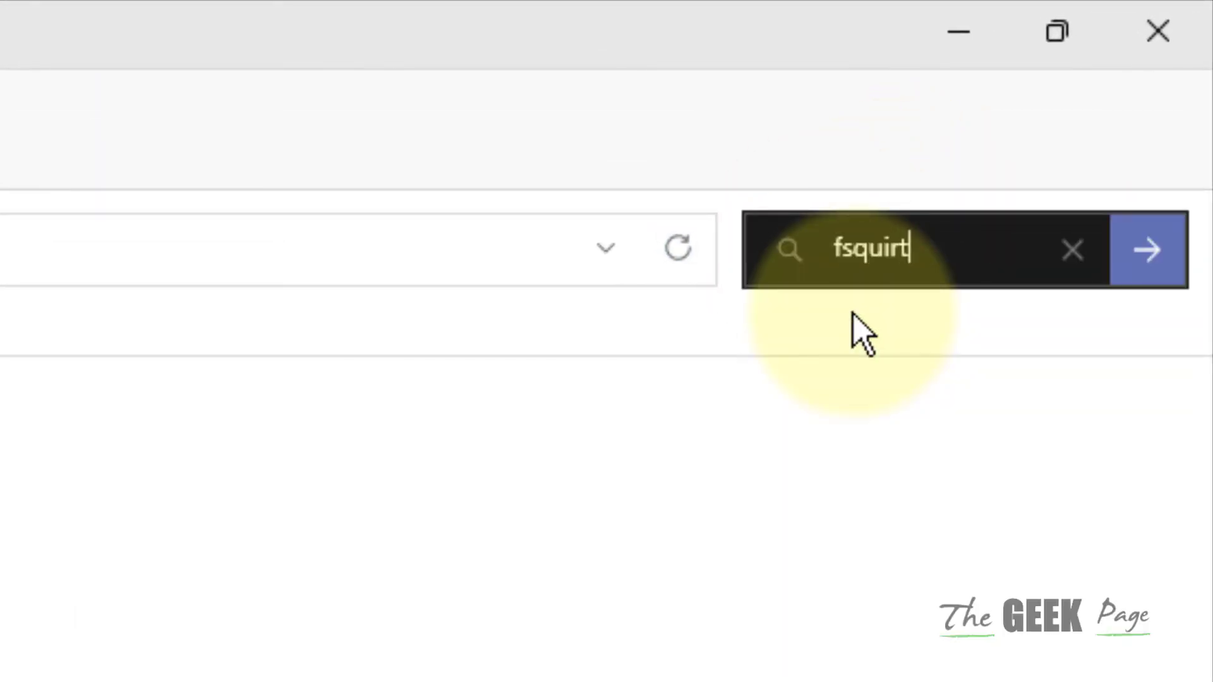
click(1165, 247)
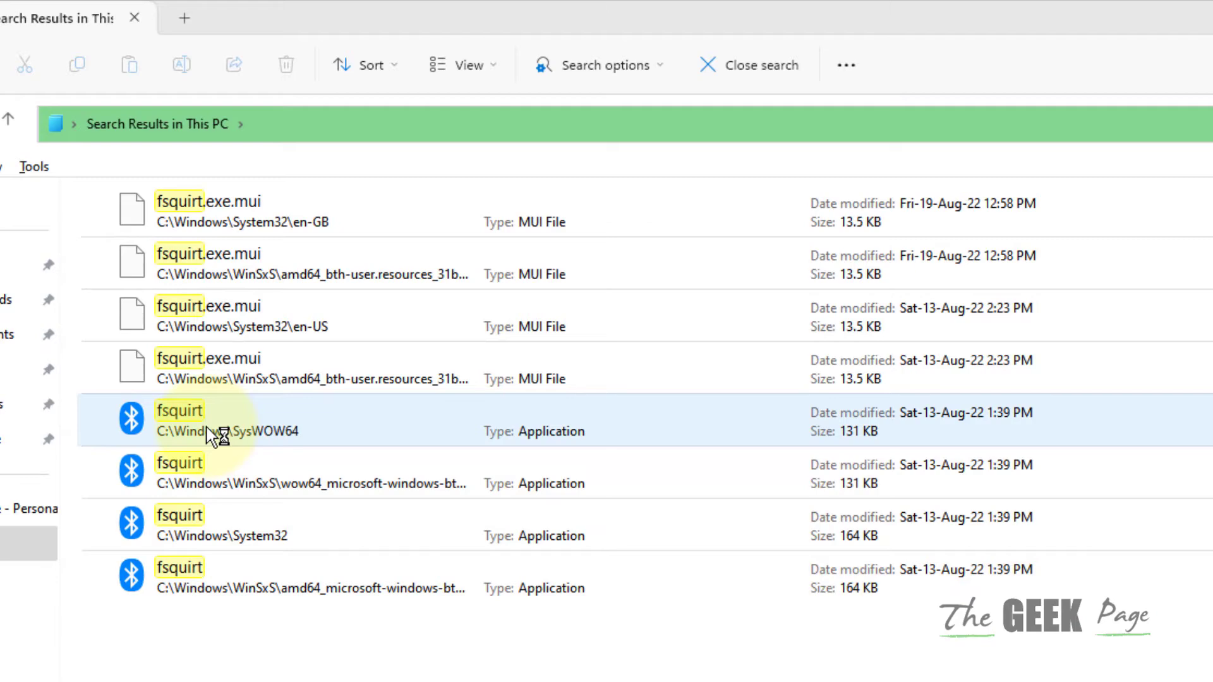
click(206, 427)
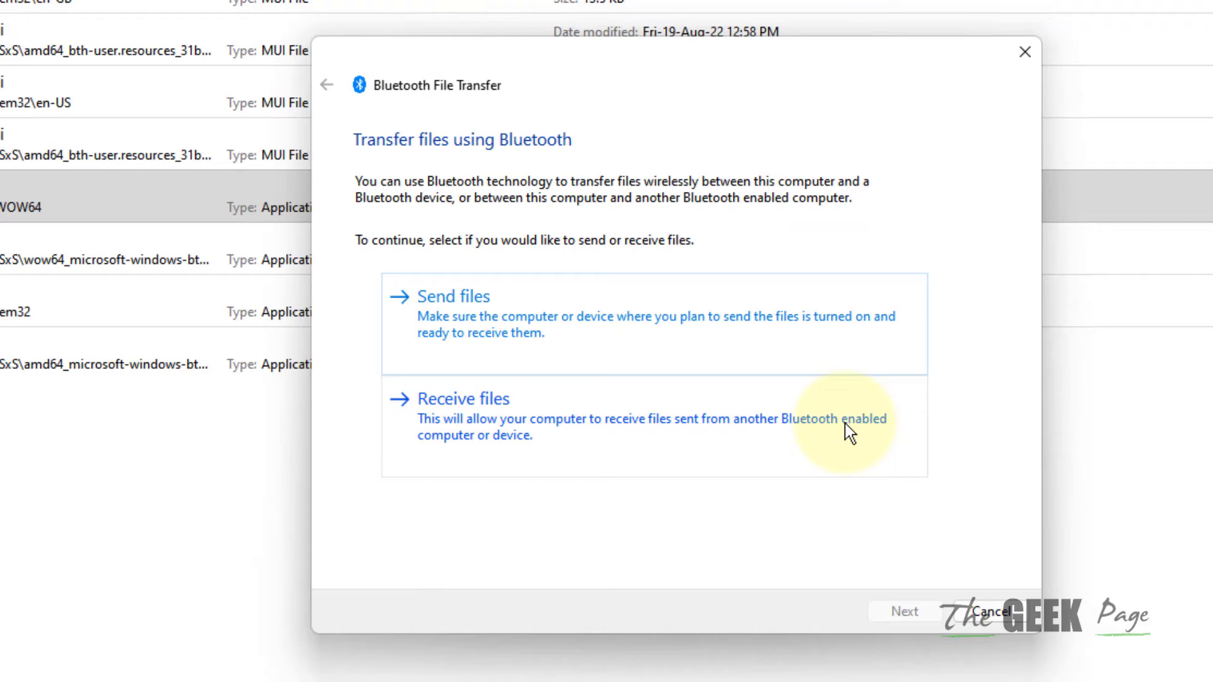
Close Bluetooth File Transfer and copy the fsquirt application from C:\Windows\SysWOW64.
click(1025, 53)
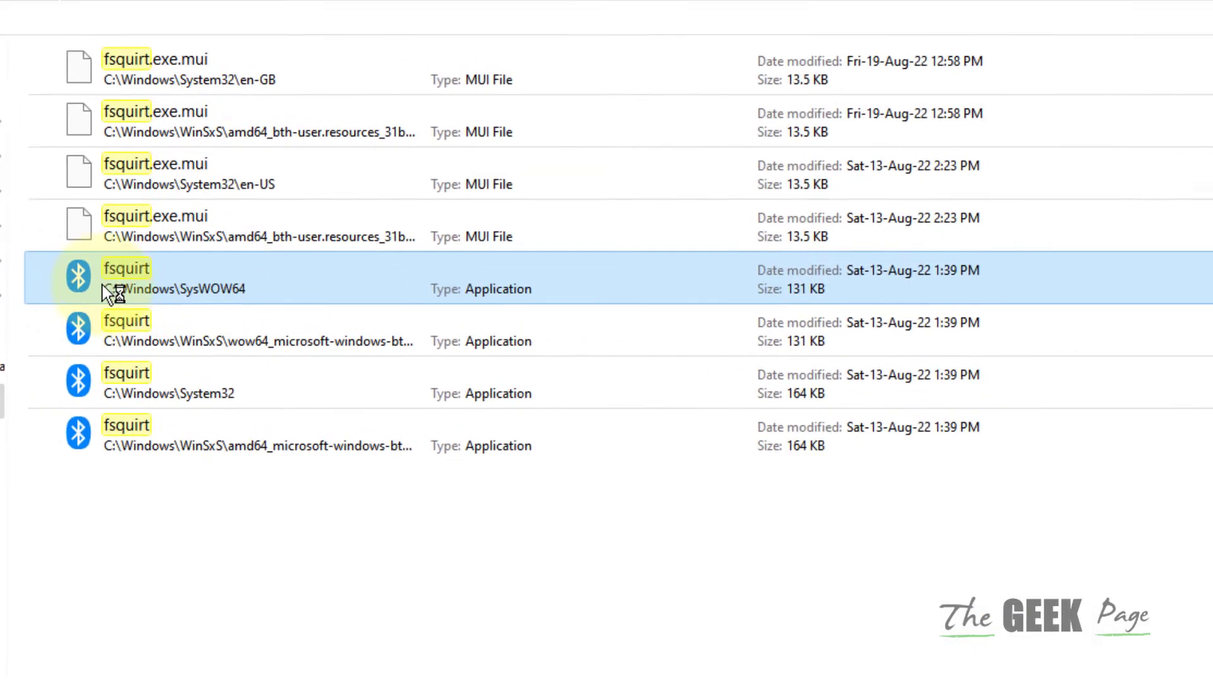
right_click(146, 284)
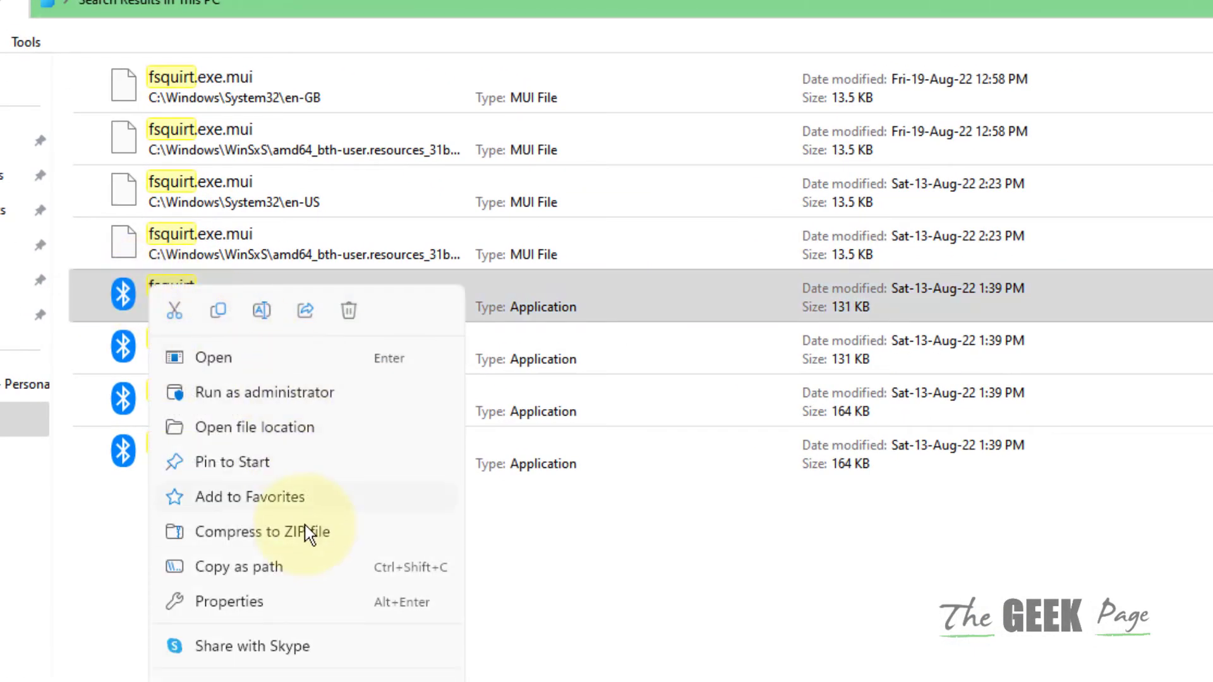
click(121, 306)
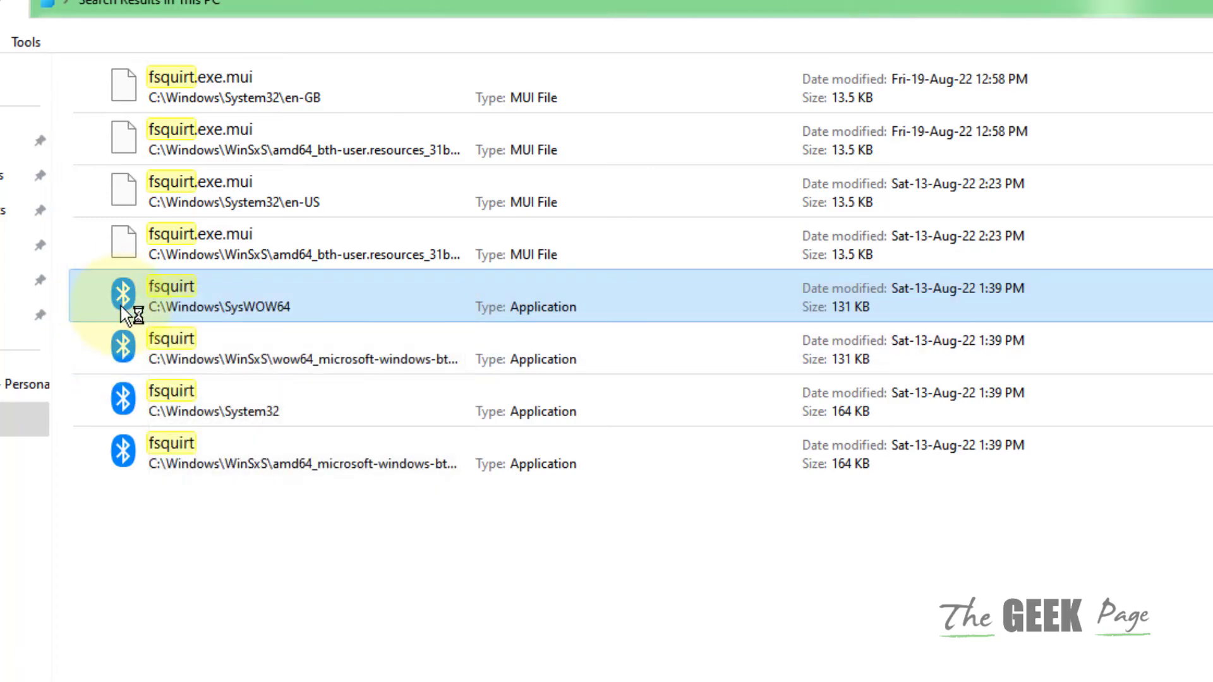
right_click(120, 306)
click(186, 324)
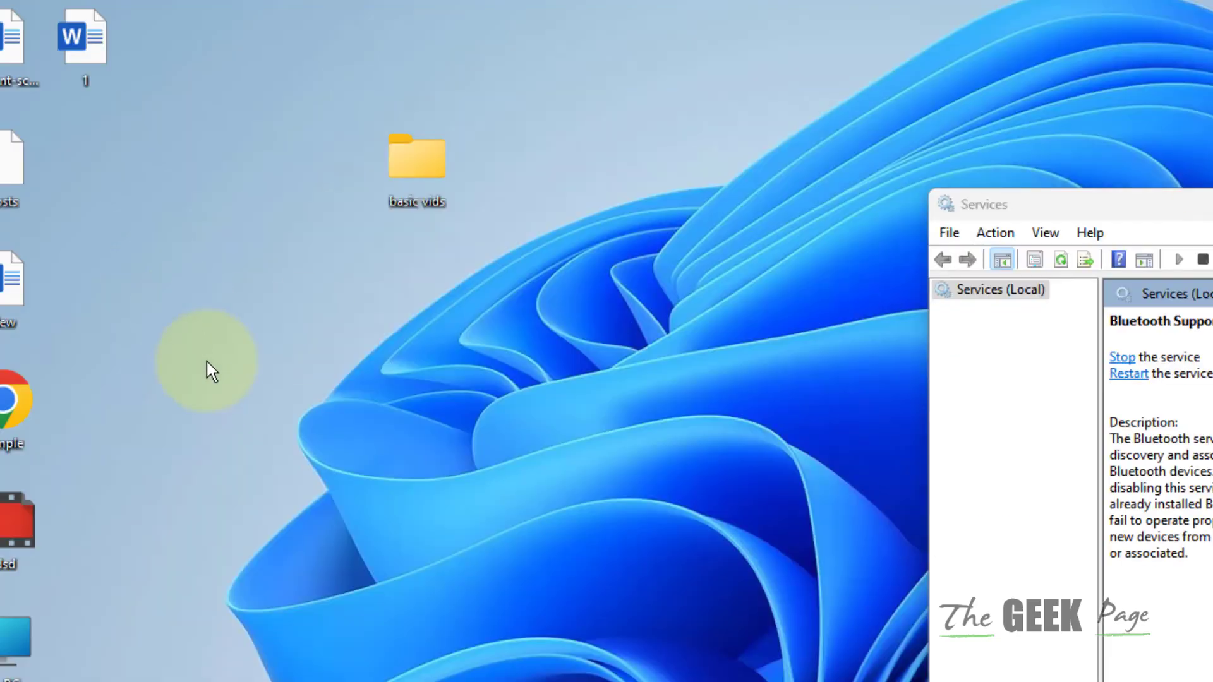
Paste the fsquirt shortcut onto the desktop, then test it and close Bluetooth File Transfer.
right_click(207, 362)
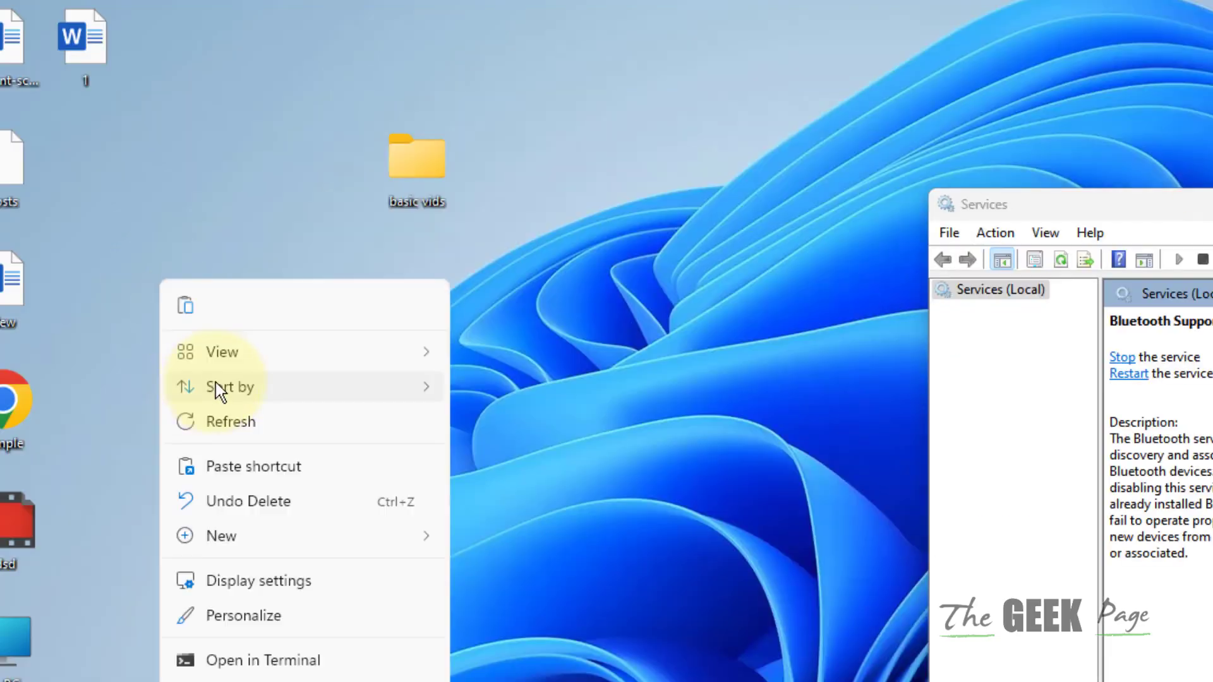
click(185, 305)
click(287, 379)
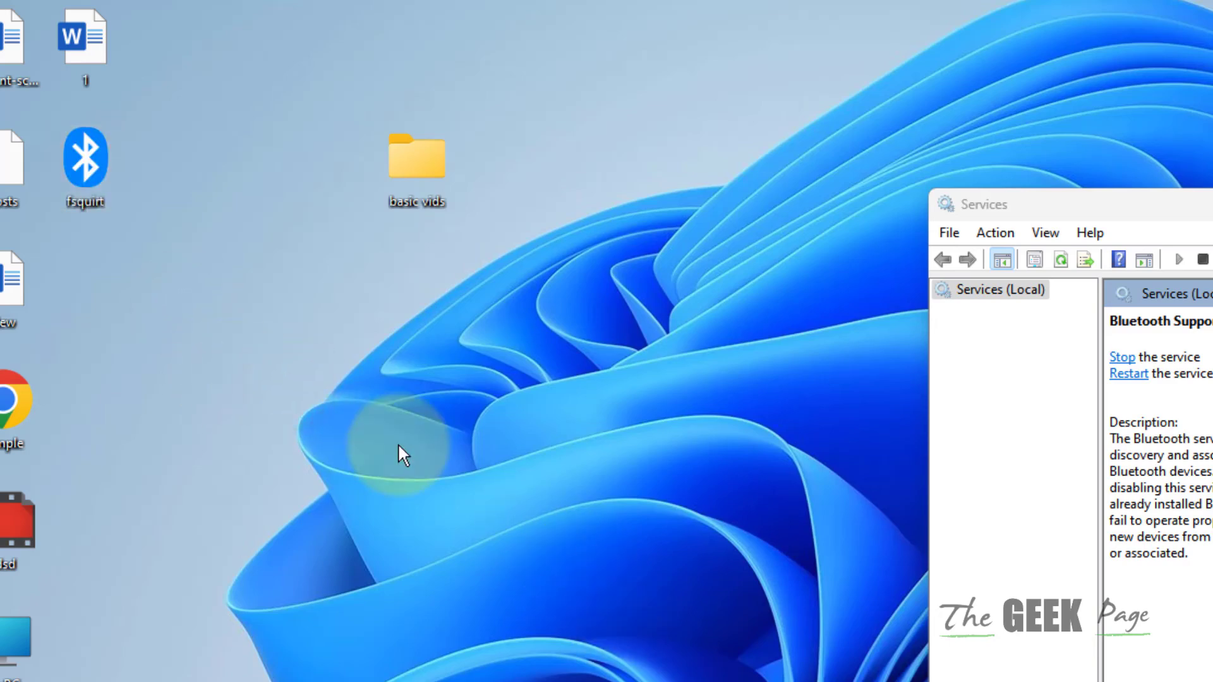
double_click(101, 170)
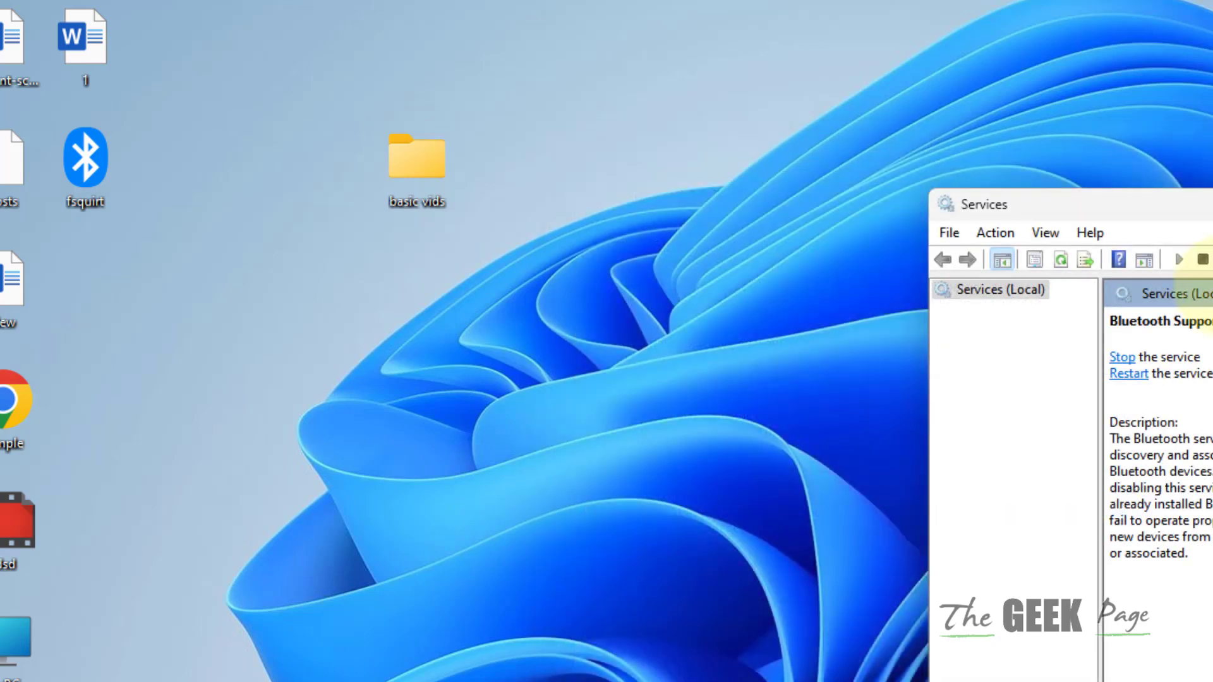
click(815, 539)
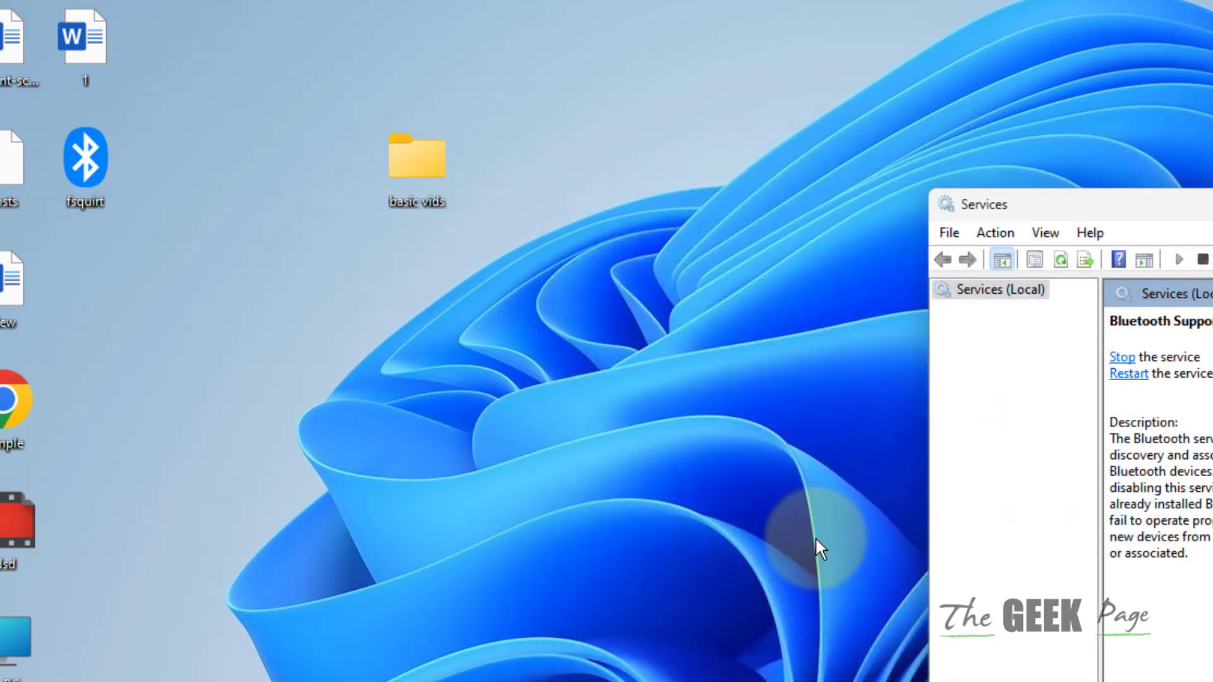